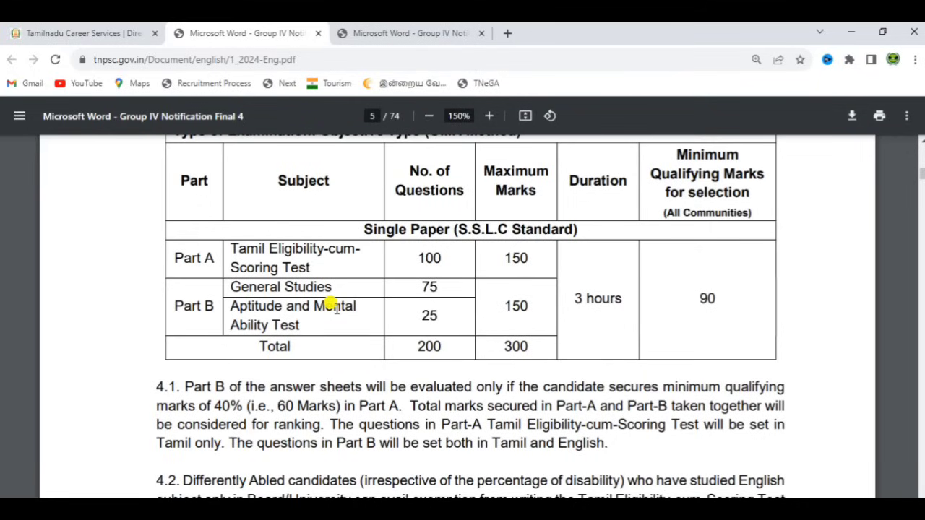
Review the answer sheet invalidation and debarment rules in the Group IV notification PDF.
left_click(377, 33)
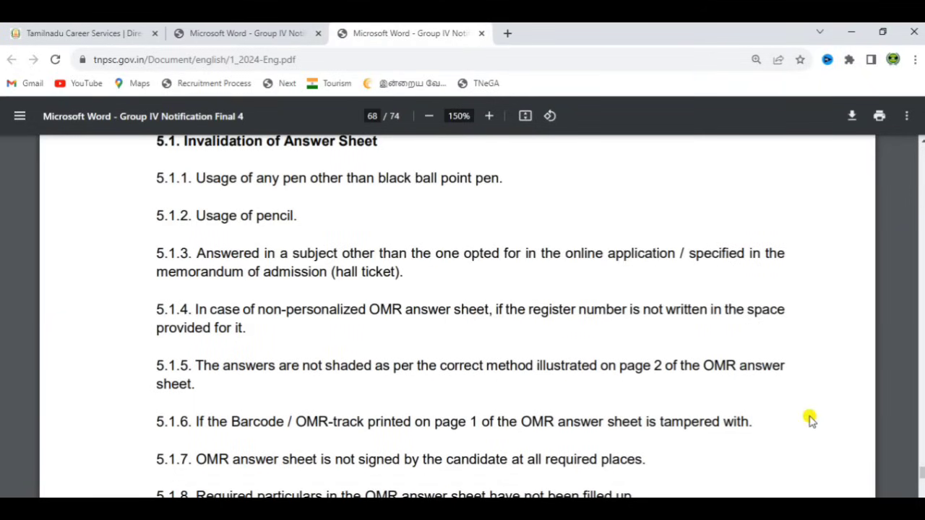
scroll(809, 419, "down", 1)
scroll(809, 415, "down", 15)
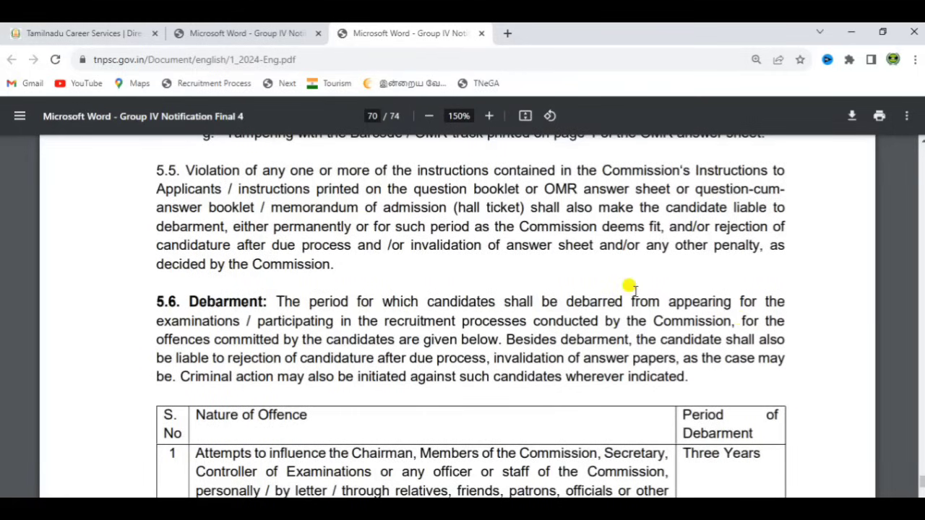
Return to the Virtual Learning Portal and open the registration form for candidates.
left_click(77, 32)
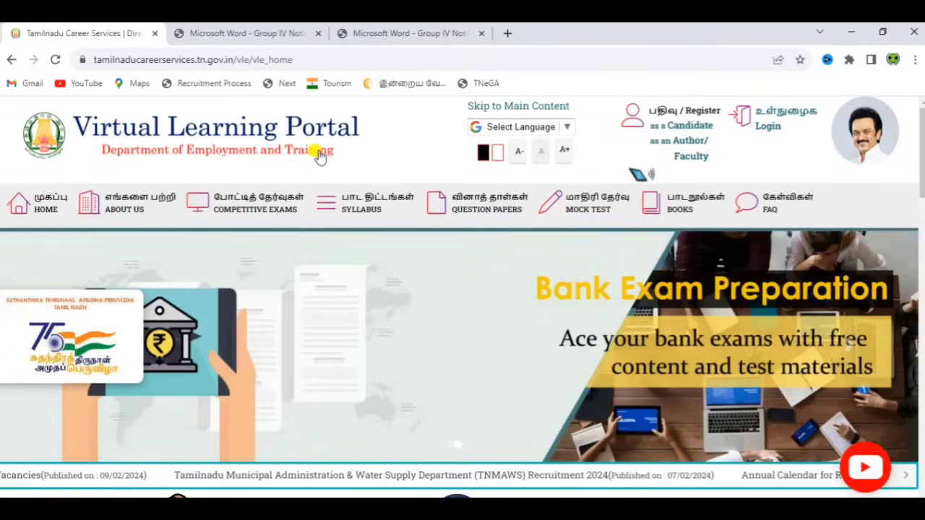
mouse_move(328, 206)
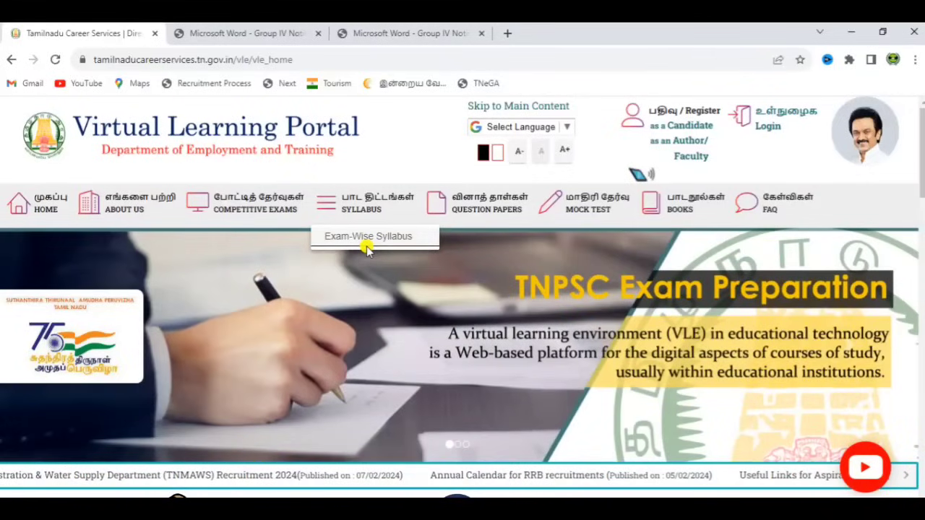
mouse_move(654, 191)
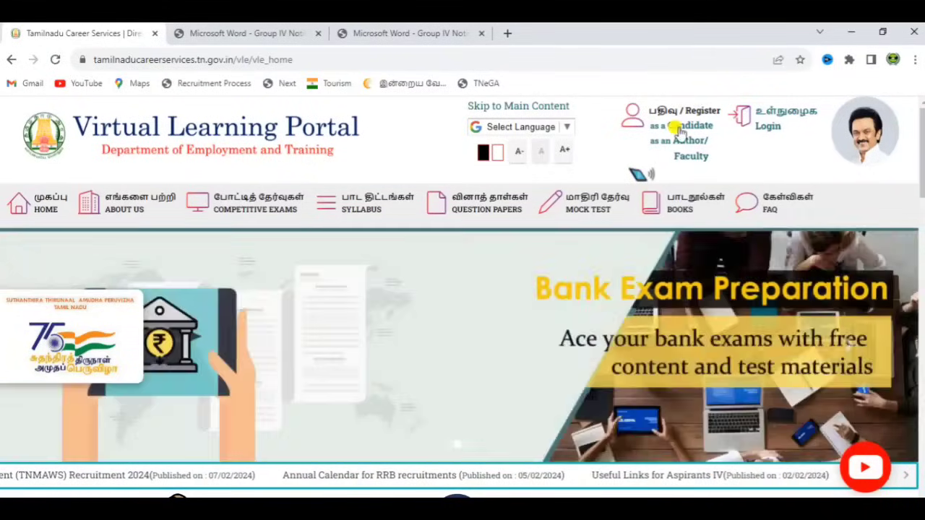
left_click(676, 126)
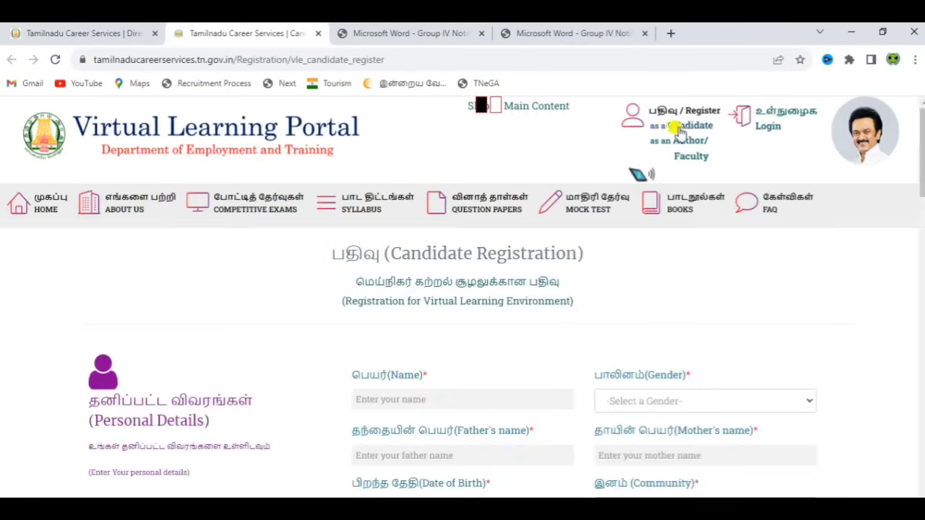
Set the gender to Male in the personal details of the candidate registration form.
scroll(867, 272, "down", 1)
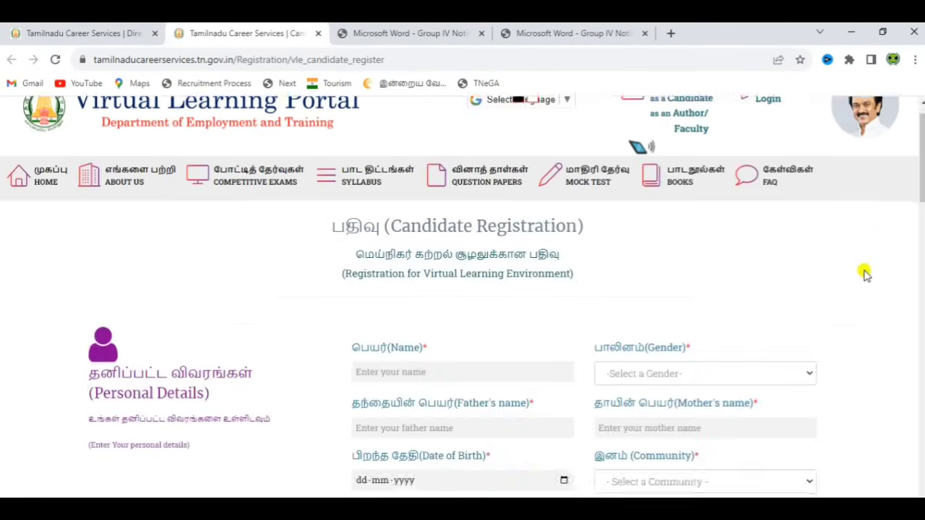
scroll(865, 274, "down", 3)
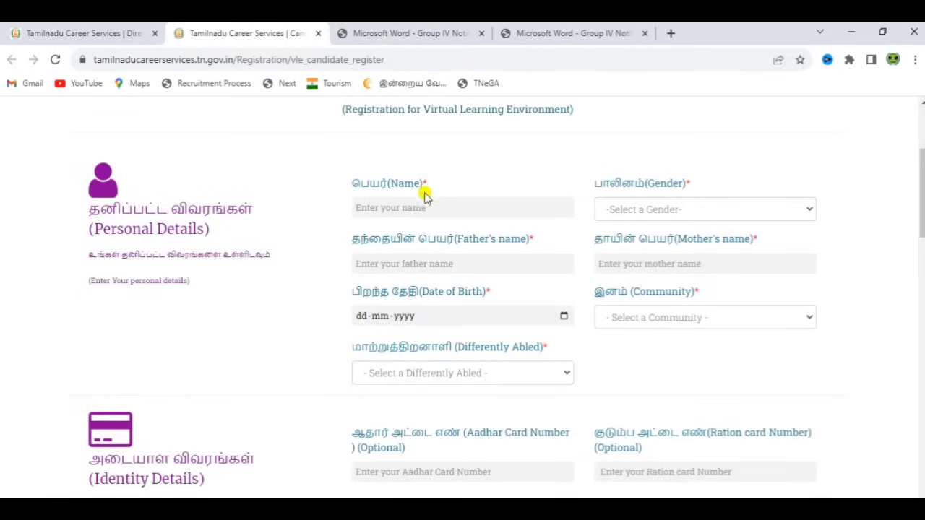
left_click(643, 211)
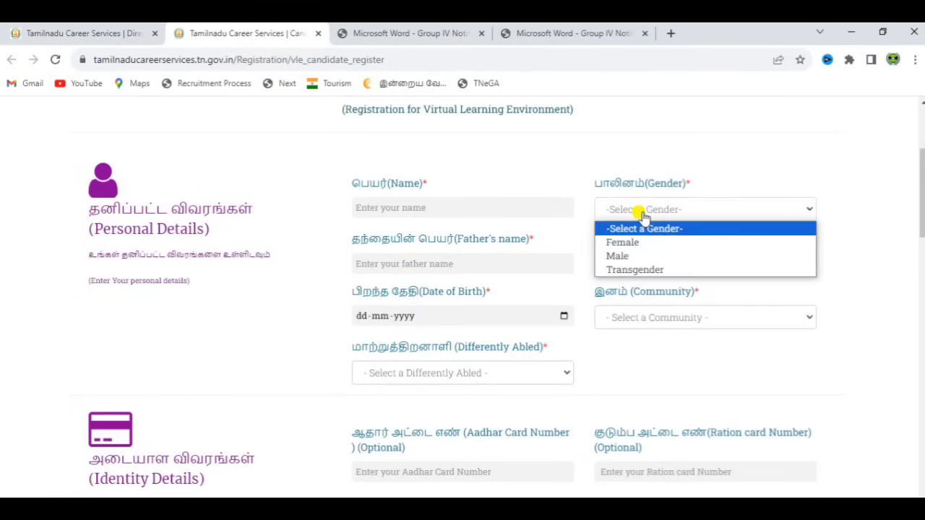
left_click(632, 256)
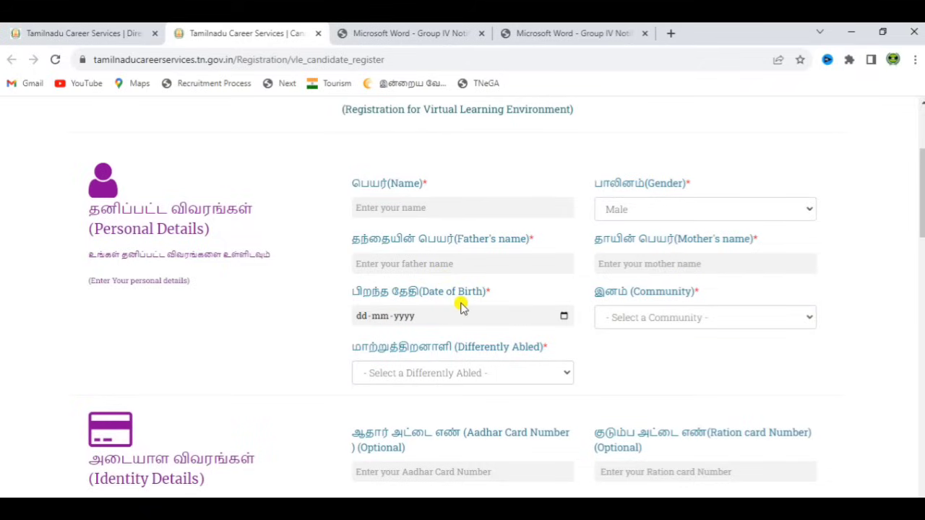
Check the available community options and set Differently Abled to No in the personal details.
left_click(646, 325)
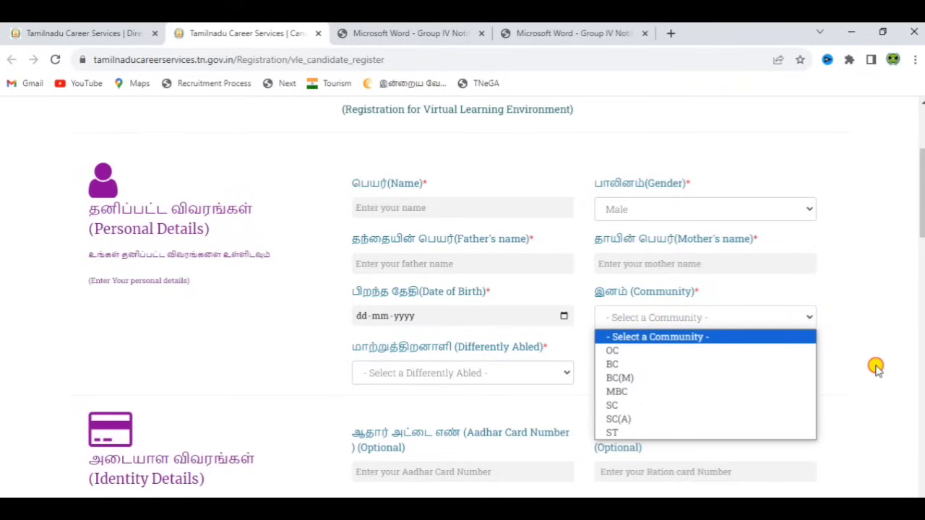
scroll(875, 367, "down", 1)
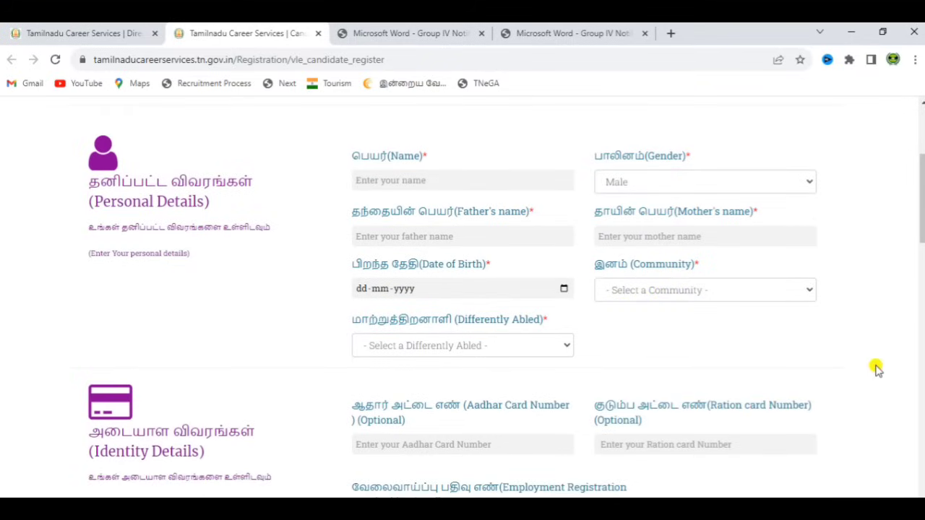
left_click(481, 342)
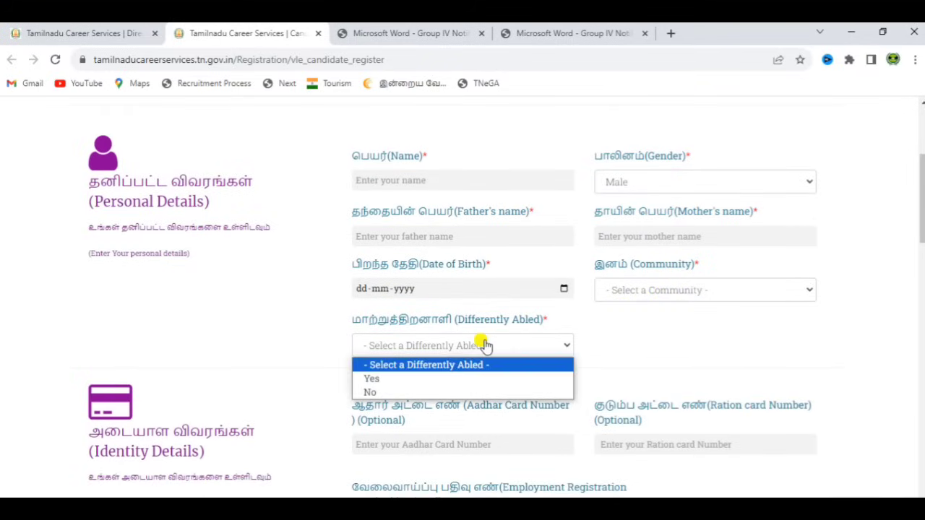
left_click(433, 391)
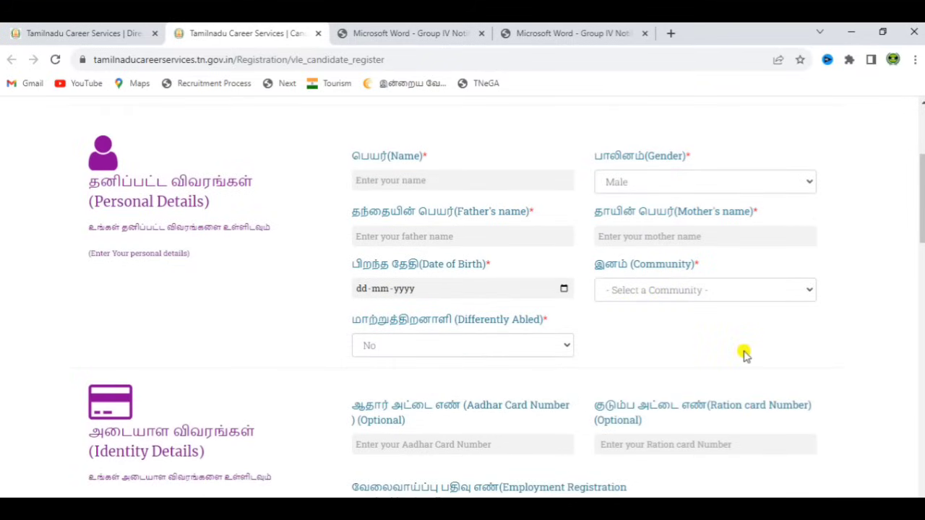
Look through the identity and contact details and set the district to Tiruvannamalai.
scroll(743, 354, "down", 3)
scroll(743, 354, "down", 4)
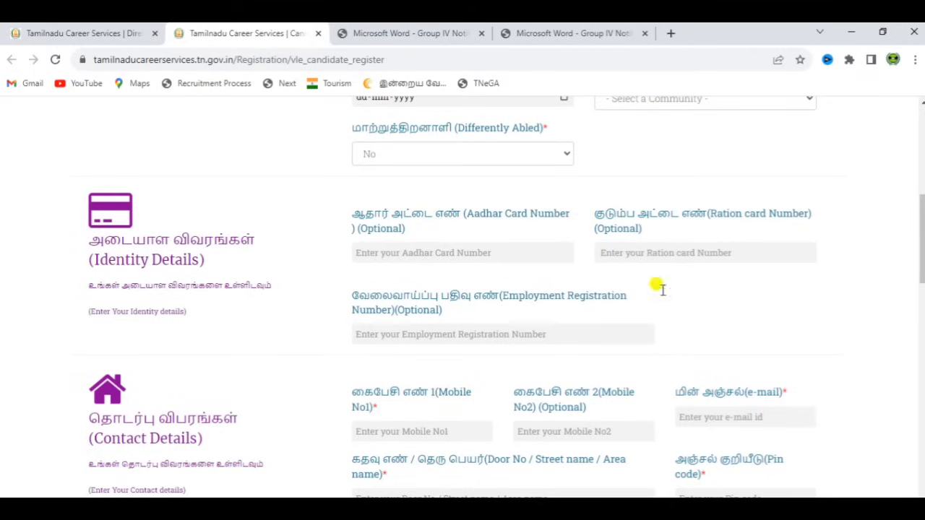
scroll(754, 334, "down", 3)
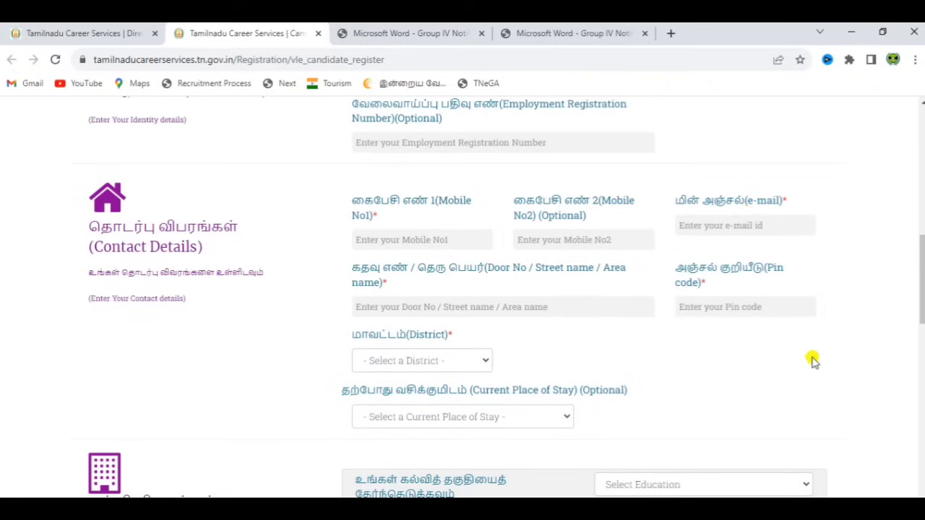
left_click(458, 363)
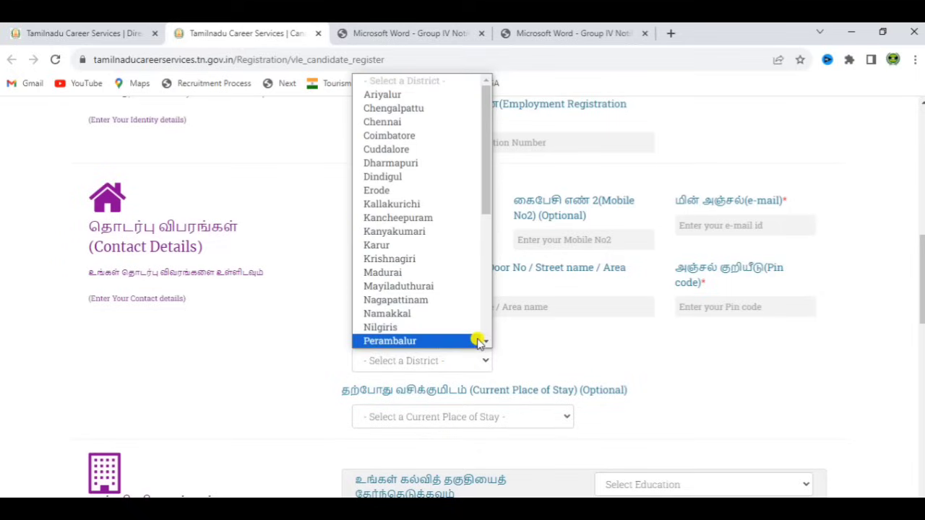
scroll(488, 334, "down", 1)
scroll(488, 334, "down", 5)
left_click(446, 302)
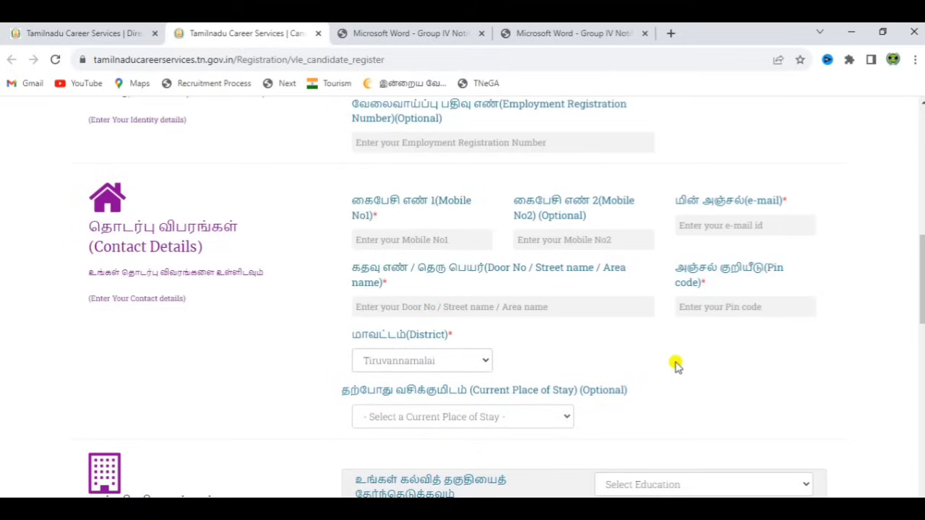
View the options for the optional current place of stay without choosing one.
scroll(675, 365, "down", 2)
scroll(675, 365, "down", 1)
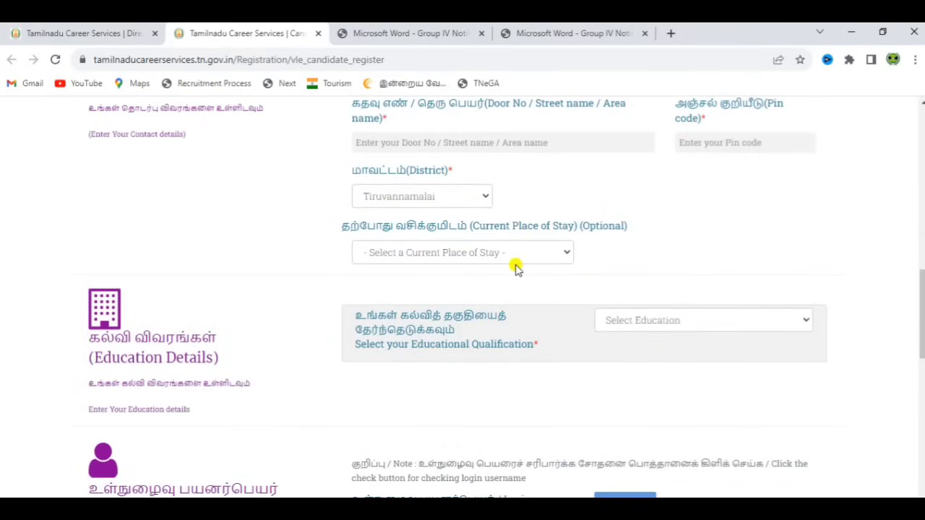
left_click(506, 262)
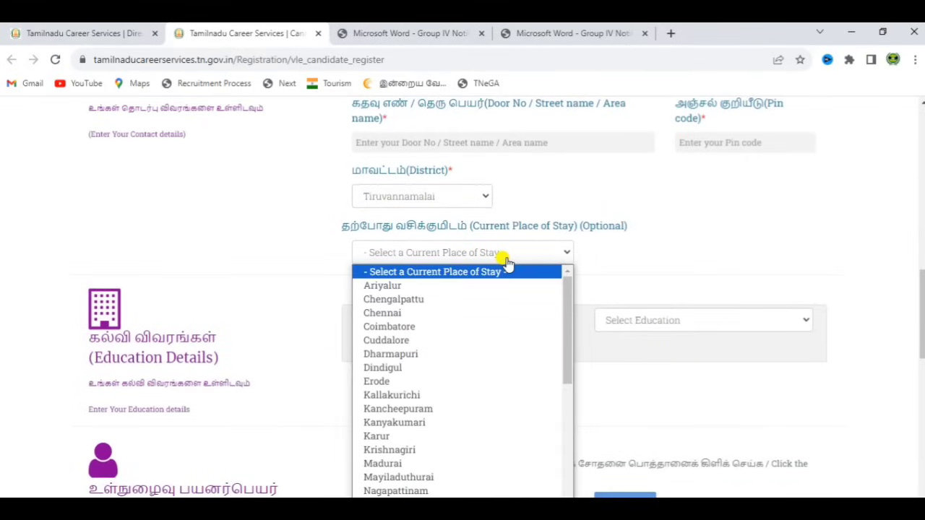
left_click(673, 263)
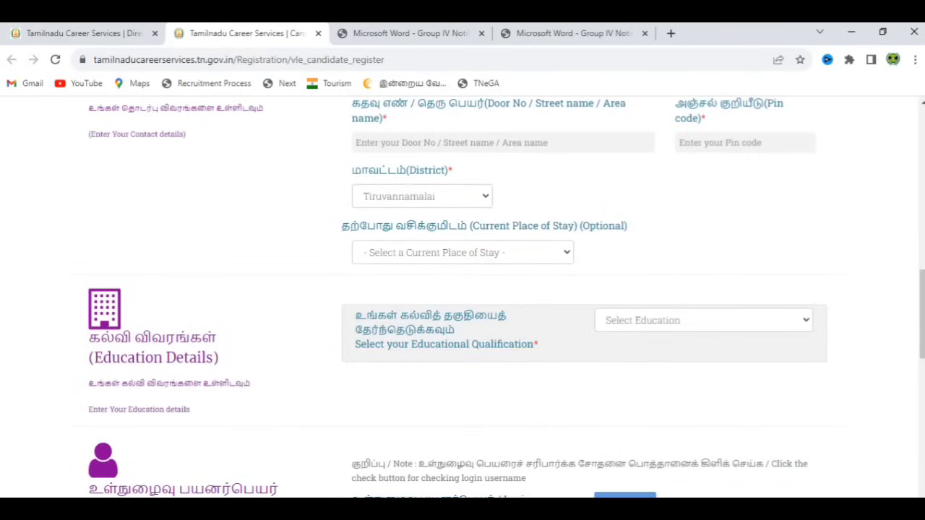
Set the educational qualification to UG(Arts/Science) in the education details.
scroll(658, 256, "down", 1)
scroll(658, 256, "down", 1)
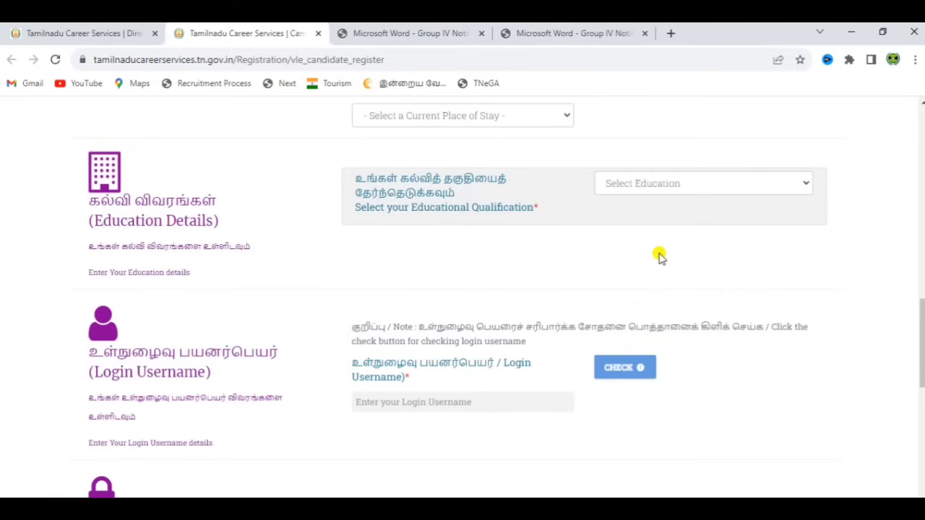
left_click(659, 190)
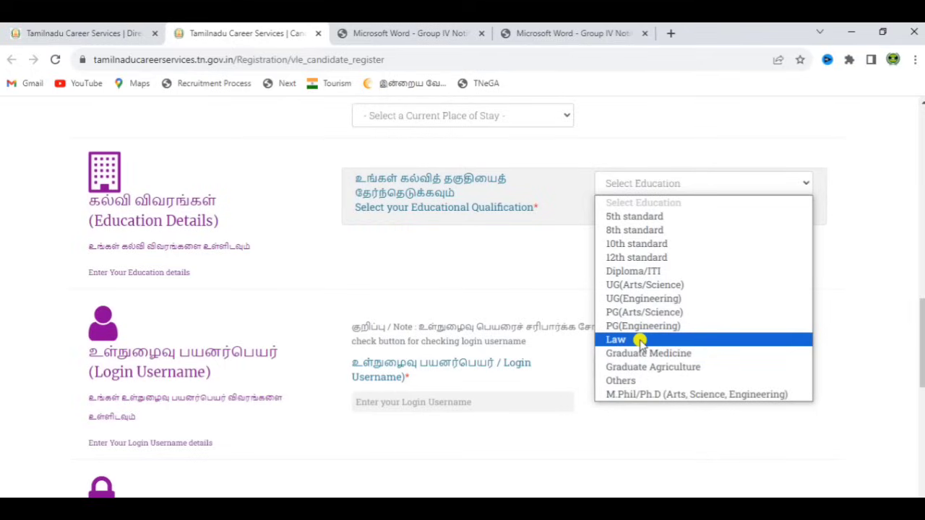
left_click(645, 286)
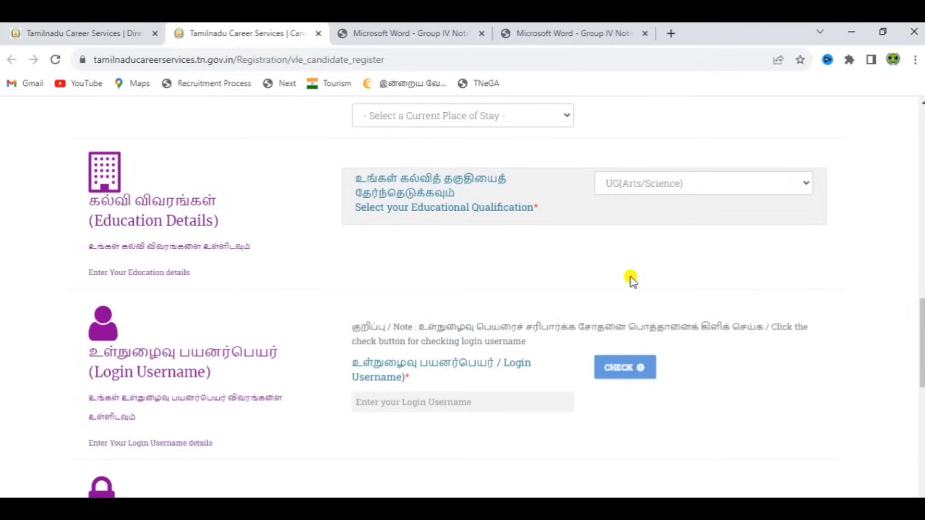
Review the login username, password and declaration sections at the end of the registration form.
scroll(628, 282, "down", 1)
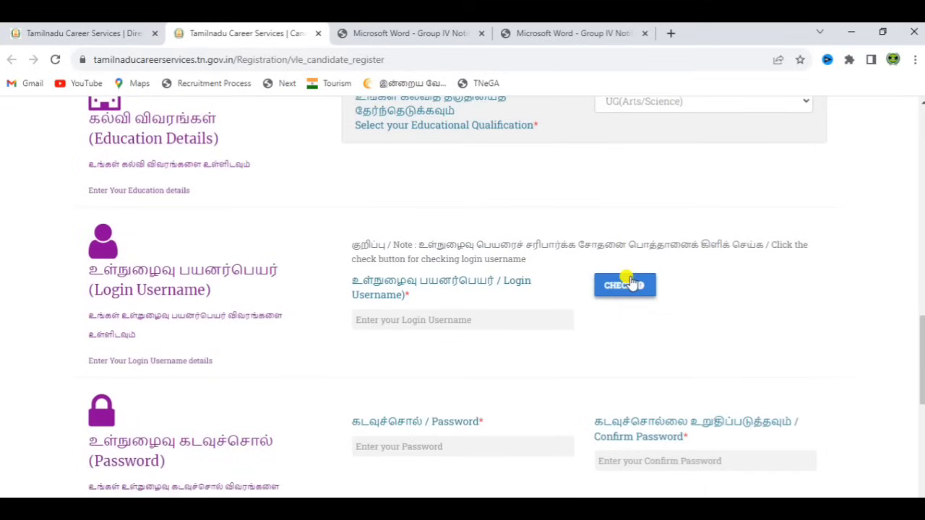
left_click(438, 322)
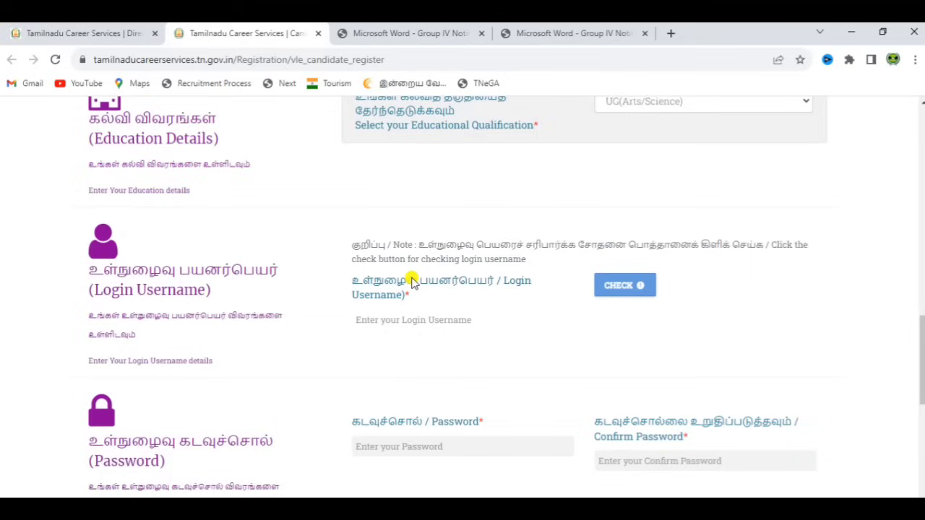
left_click(773, 323)
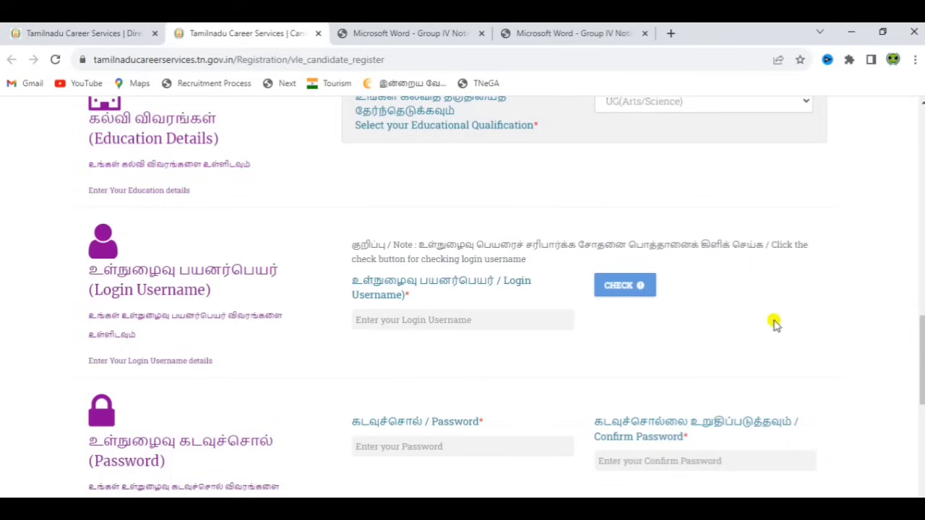
scroll(774, 321, "down", 2)
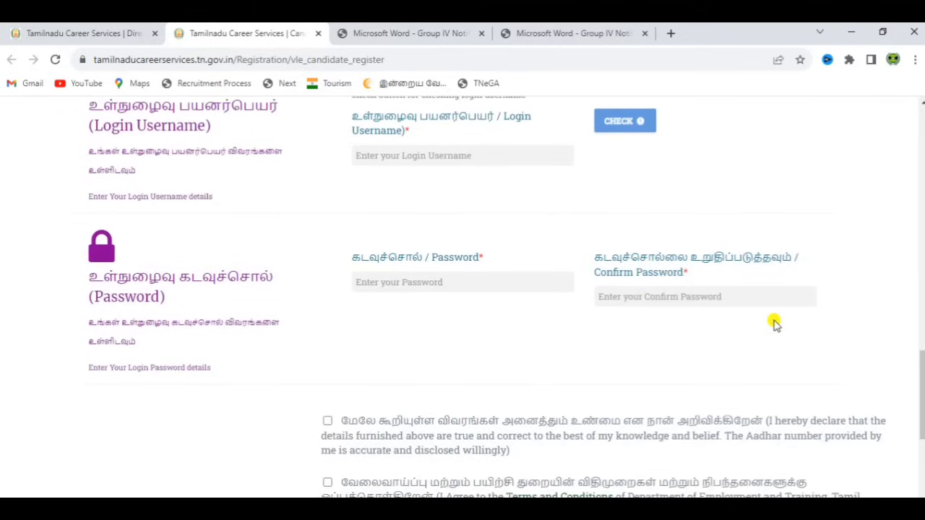
scroll(540, 351, "down", 1)
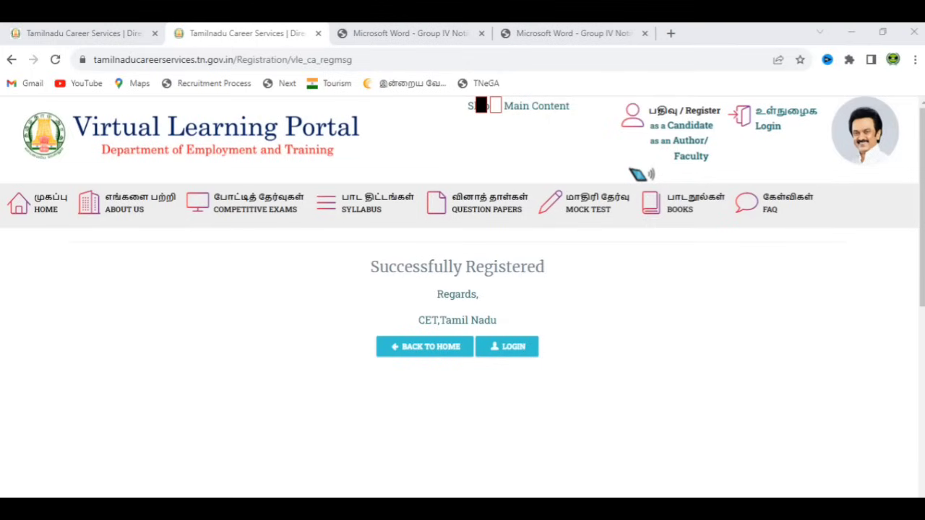
Open the sign-in page for the newly registered account and log in to the portal.
left_click(512, 350)
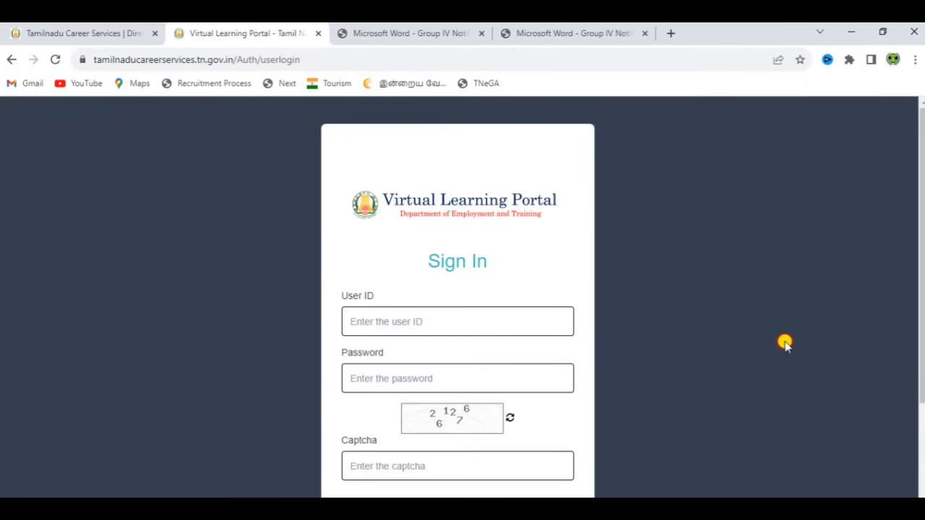
scroll(785, 343, "down", 1)
scroll(785, 343, "down", 1)
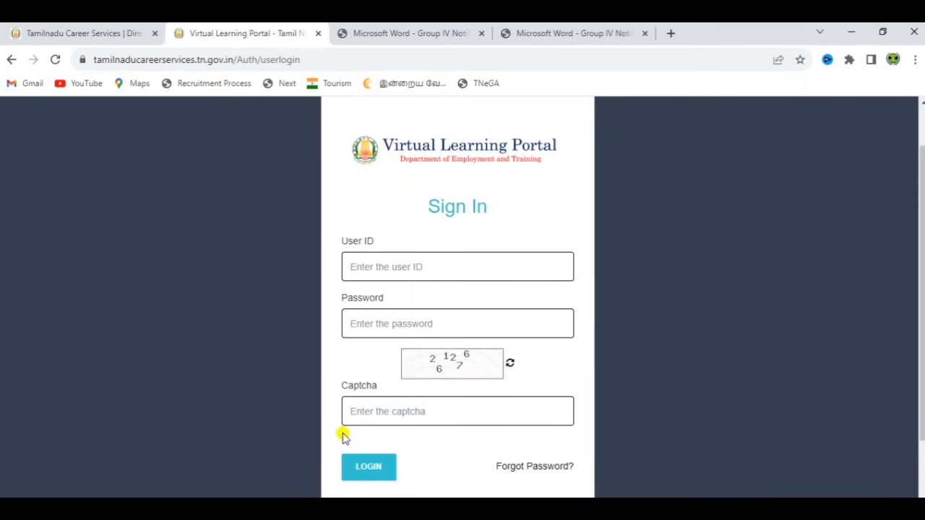
left_click(375, 468)
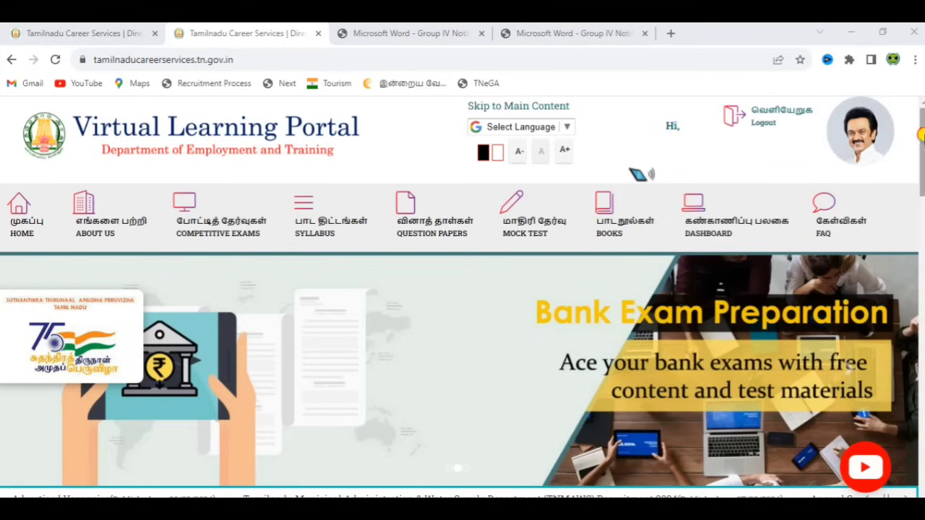
Look over the portal's home page and open the competitive exams materials.
left_click_drag(922, 136, 922, 237)
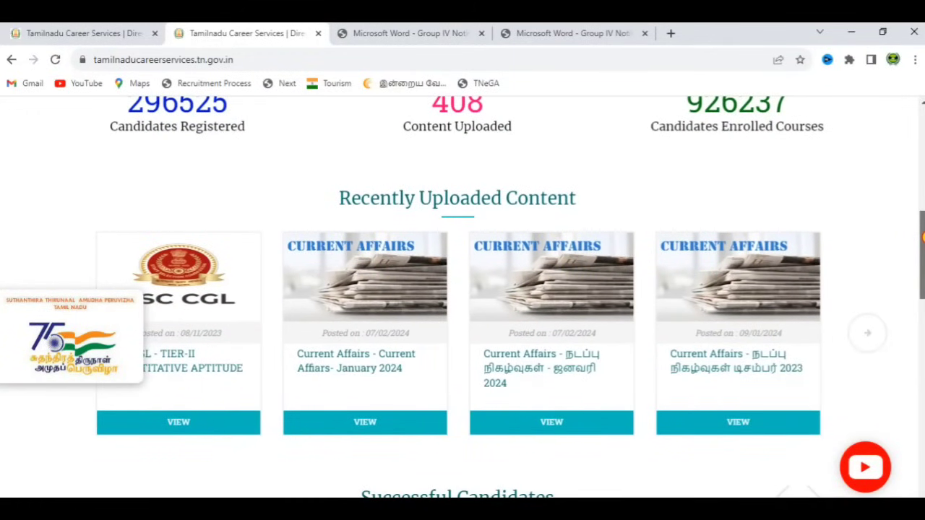
left_click_drag(923, 237, 917, 135)
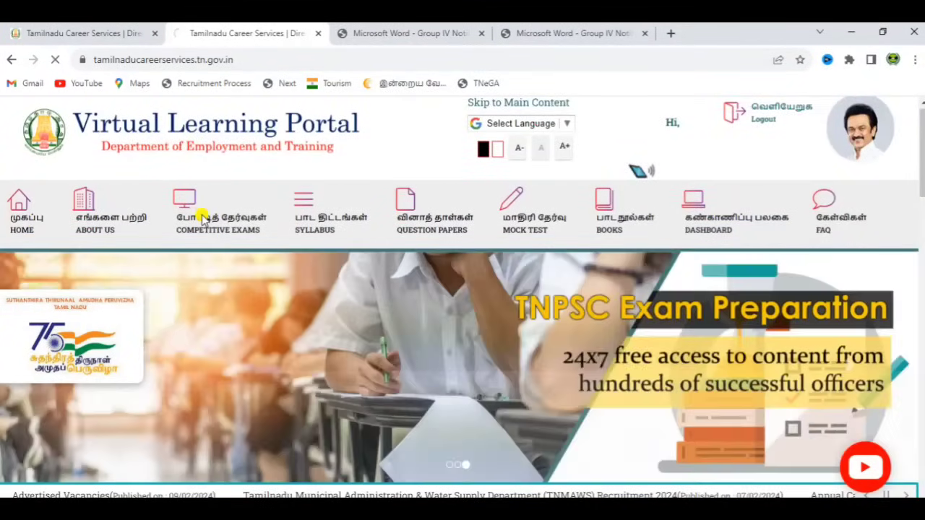
left_click(204, 220)
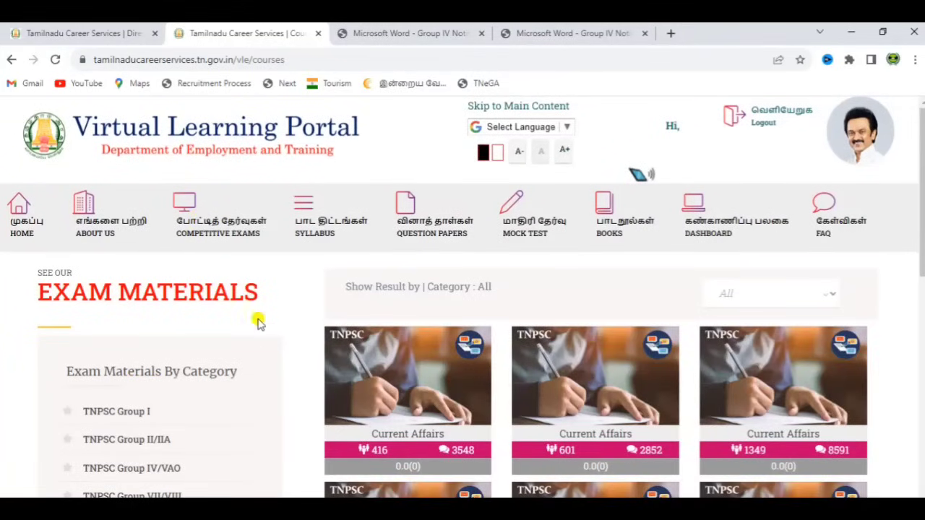
Filter the exam materials by the TNPSC Group IV/VAO category.
scroll(273, 287, "down", 2)
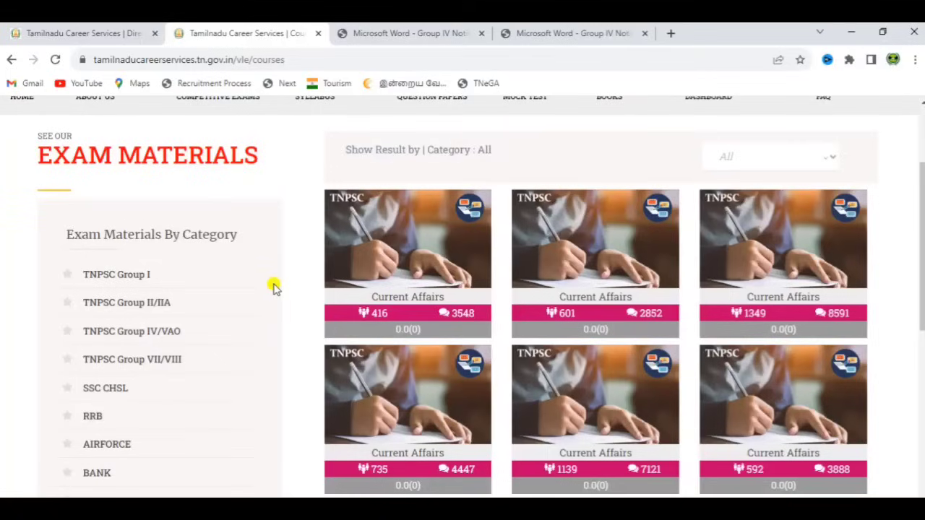
scroll(273, 287, "down", 1)
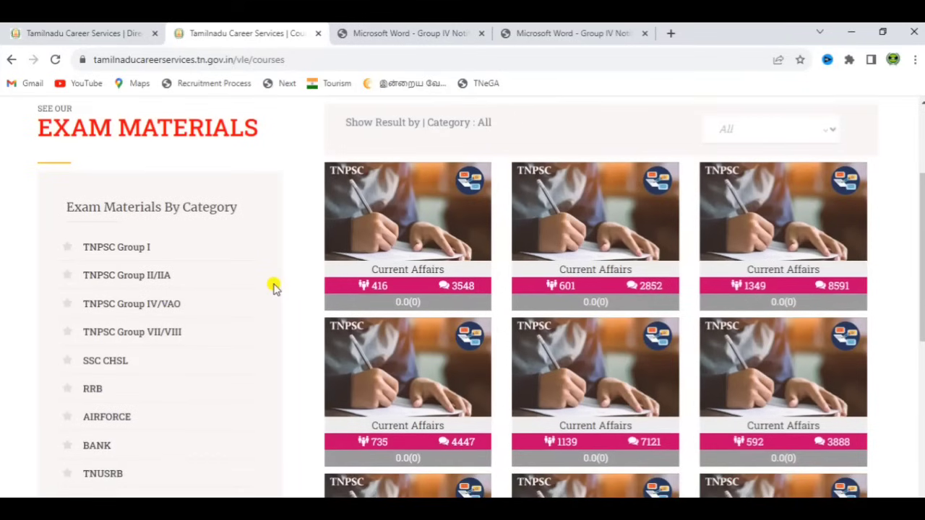
scroll(273, 287, "down", 1)
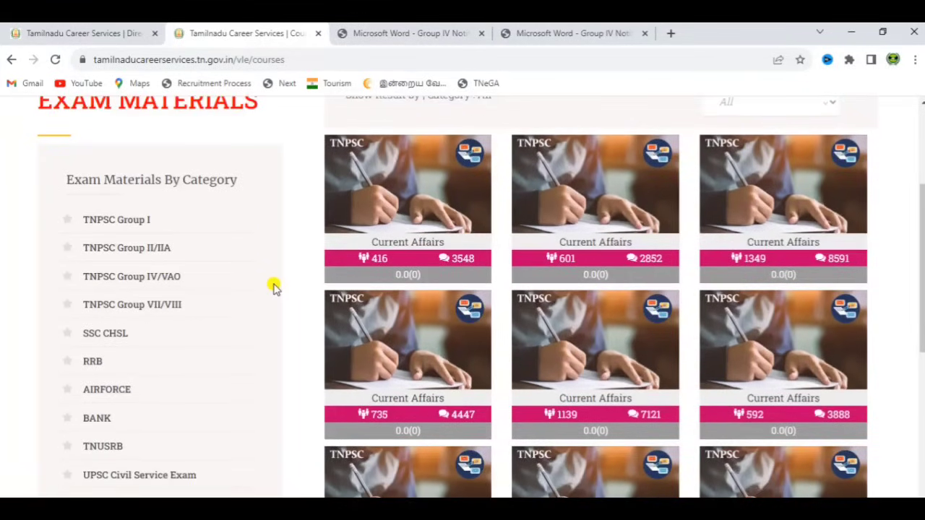
left_click(120, 284)
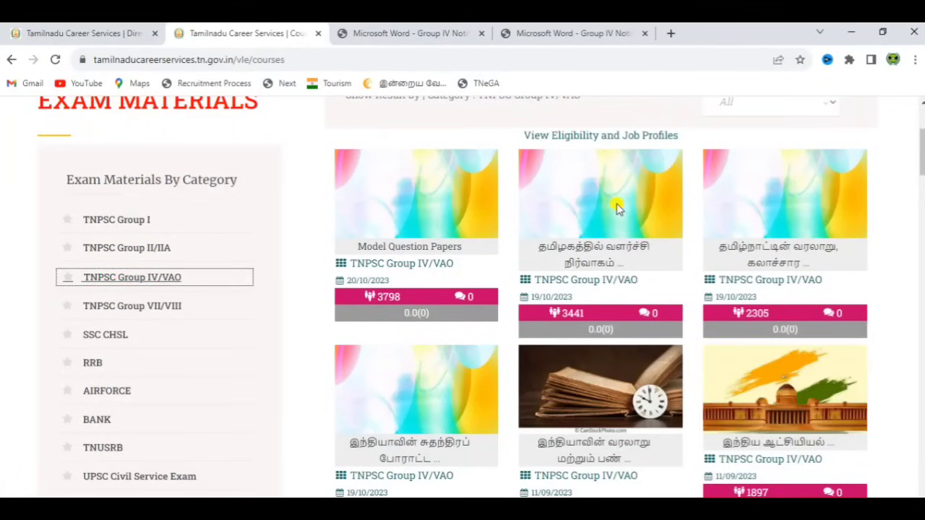
Look through the TNPSC Group IV/VAO study materials down to the end of the list.
left_click(902, 163)
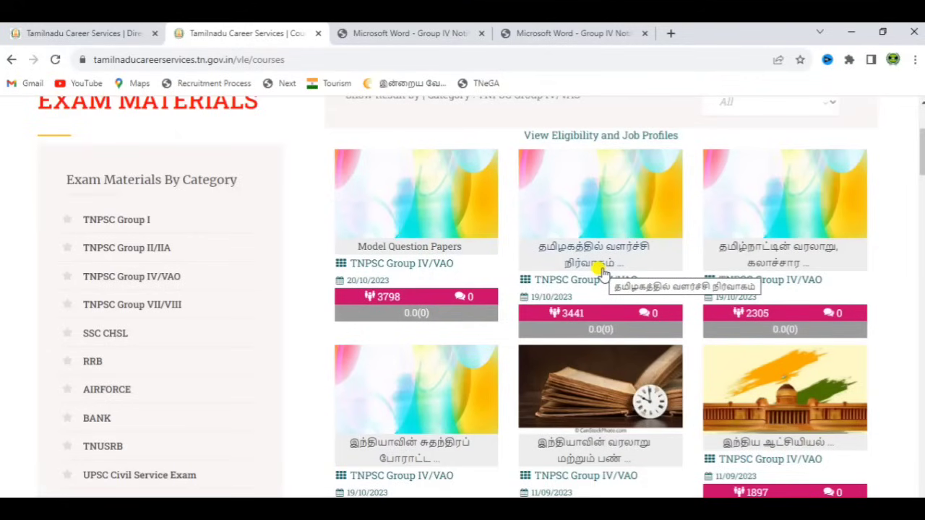
scroll(907, 282, "down", 5)
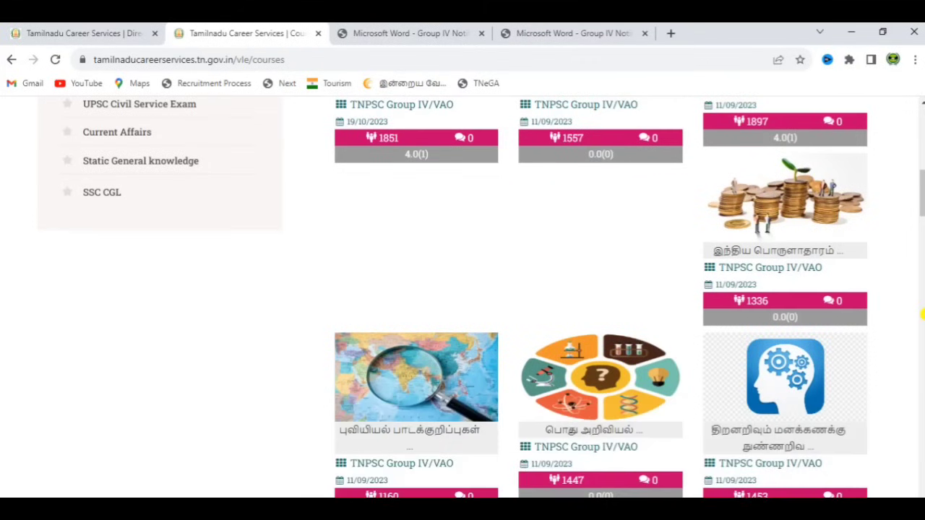
scroll(922, 314, "down", 2)
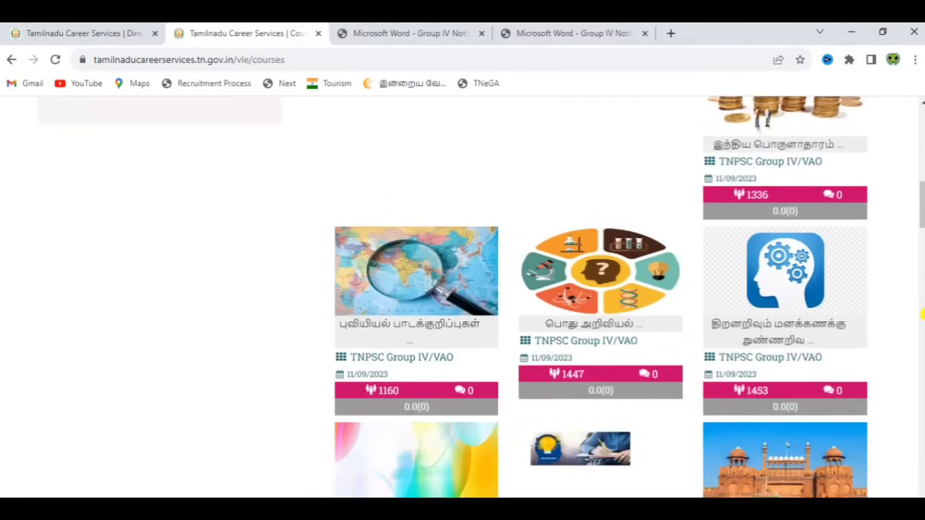
scroll(922, 314, "down", 5)
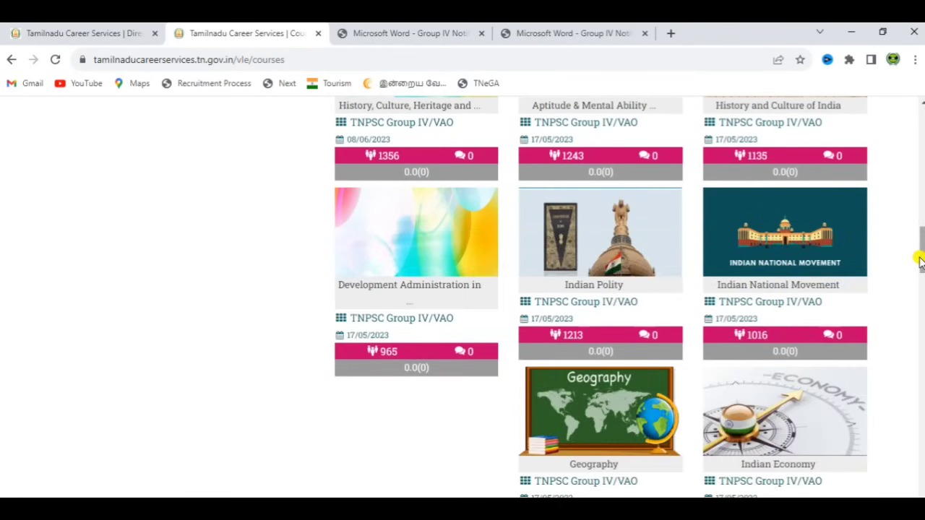
left_click_drag(920, 262, 918, 466)
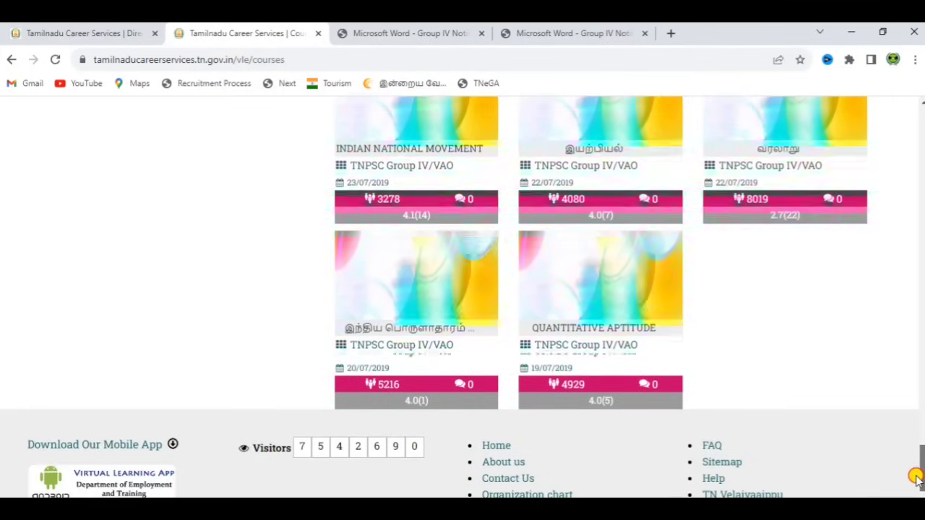